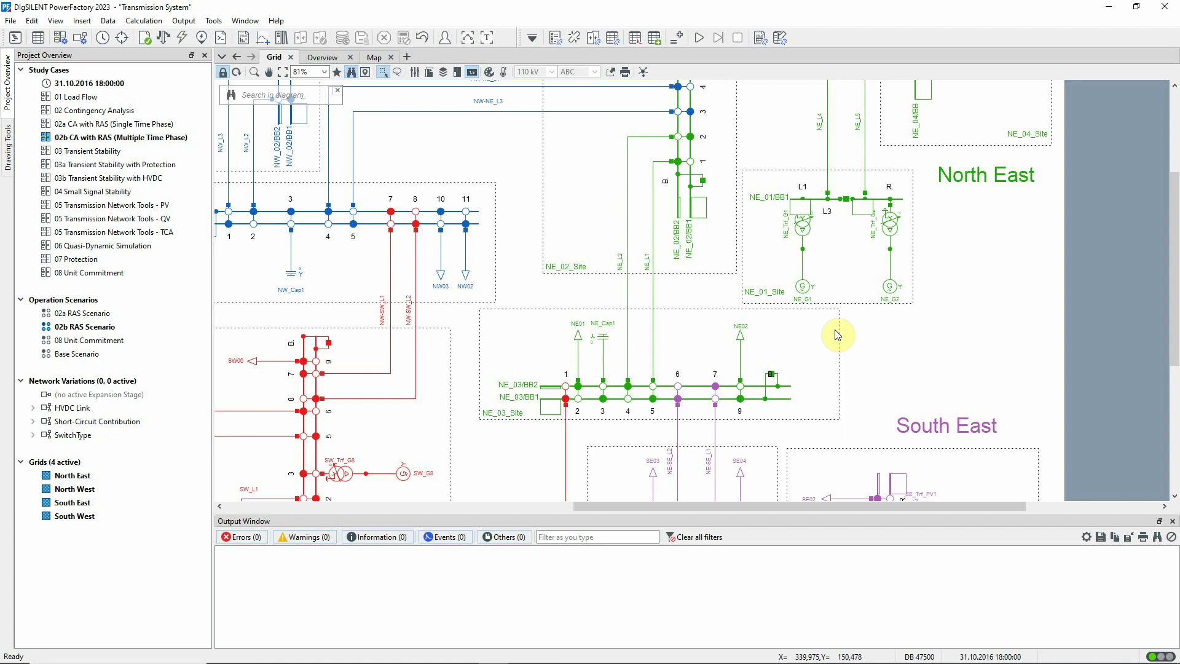
Step: Run a load flow, which converges with Newton-Raphson in 2 iterations
left_click_drag(614, 285, 670, 291)
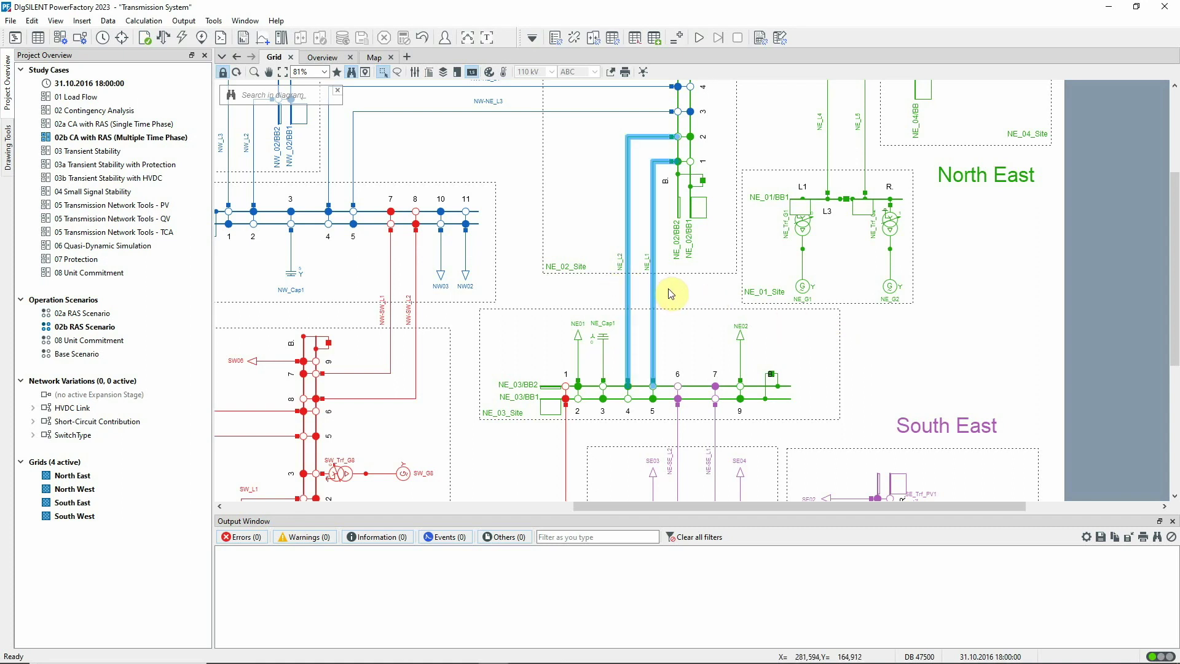
left_click(669, 293)
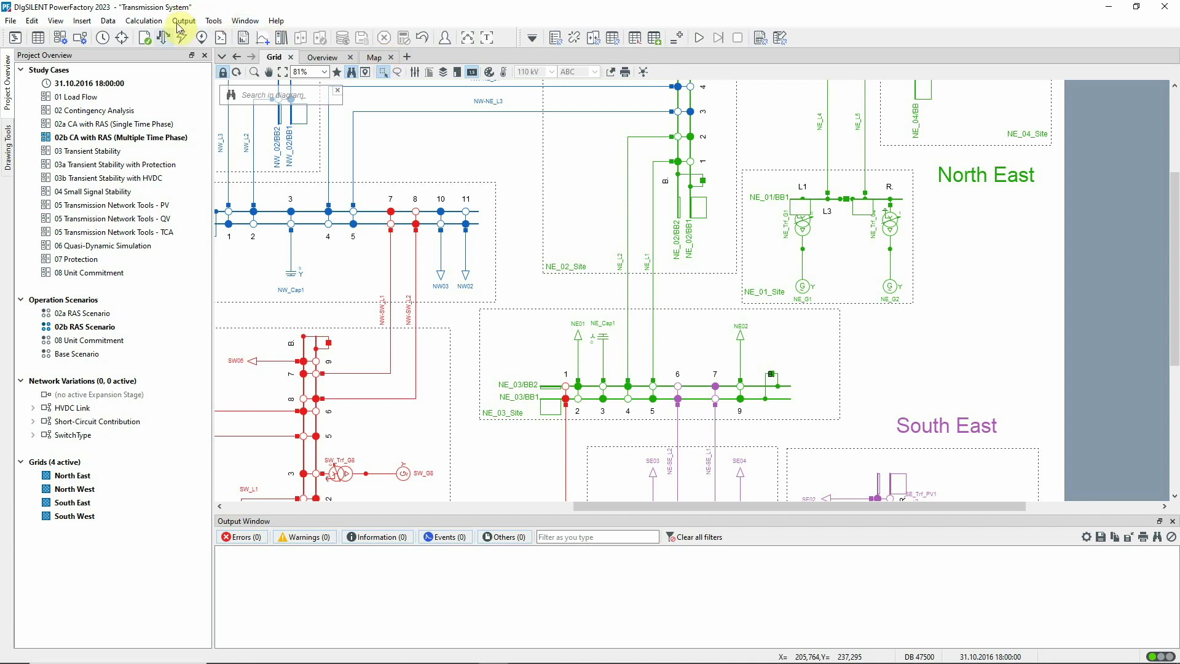
left_click(162, 37)
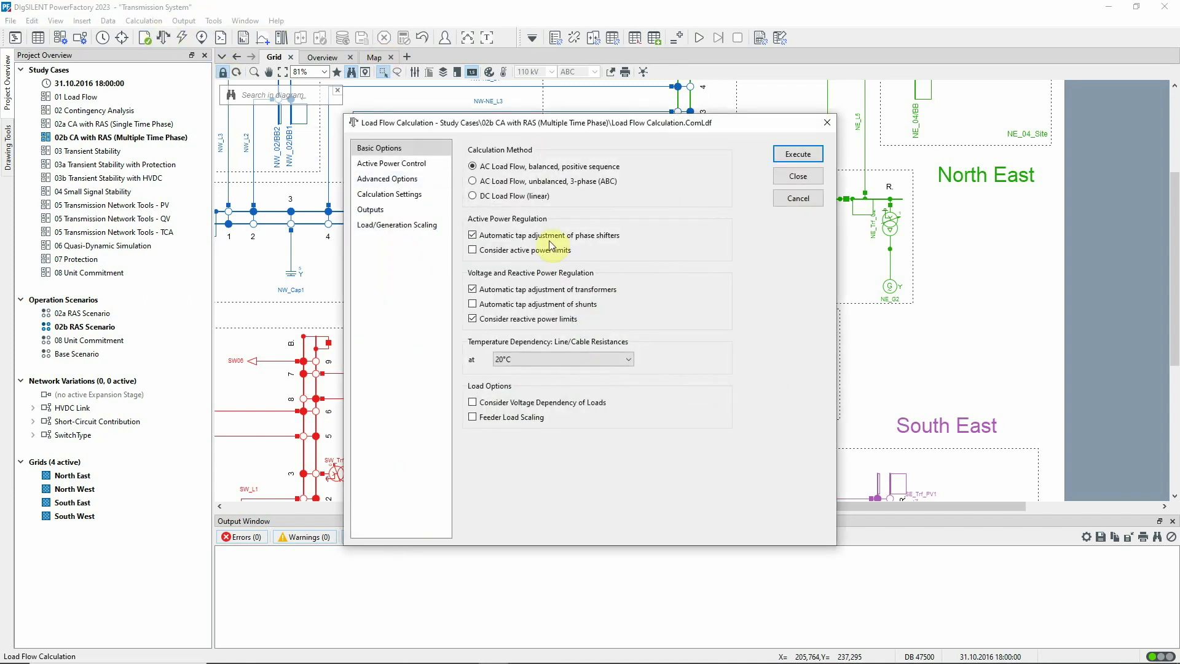
left_click(796, 154)
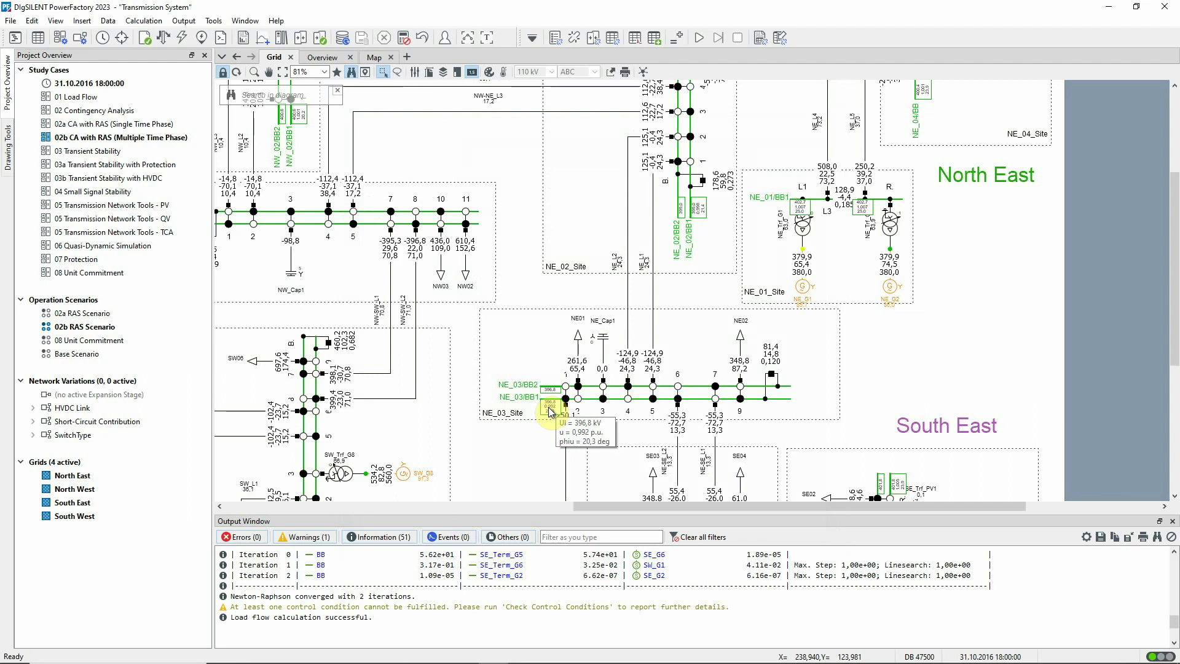
Step: Outage lines NE_L1 and NE_L2 as one contingency, 'Double Eastern Circuit', and read NE_03's voltage (~0.969 p.u.)
left_click_drag(608, 287, 669, 290)
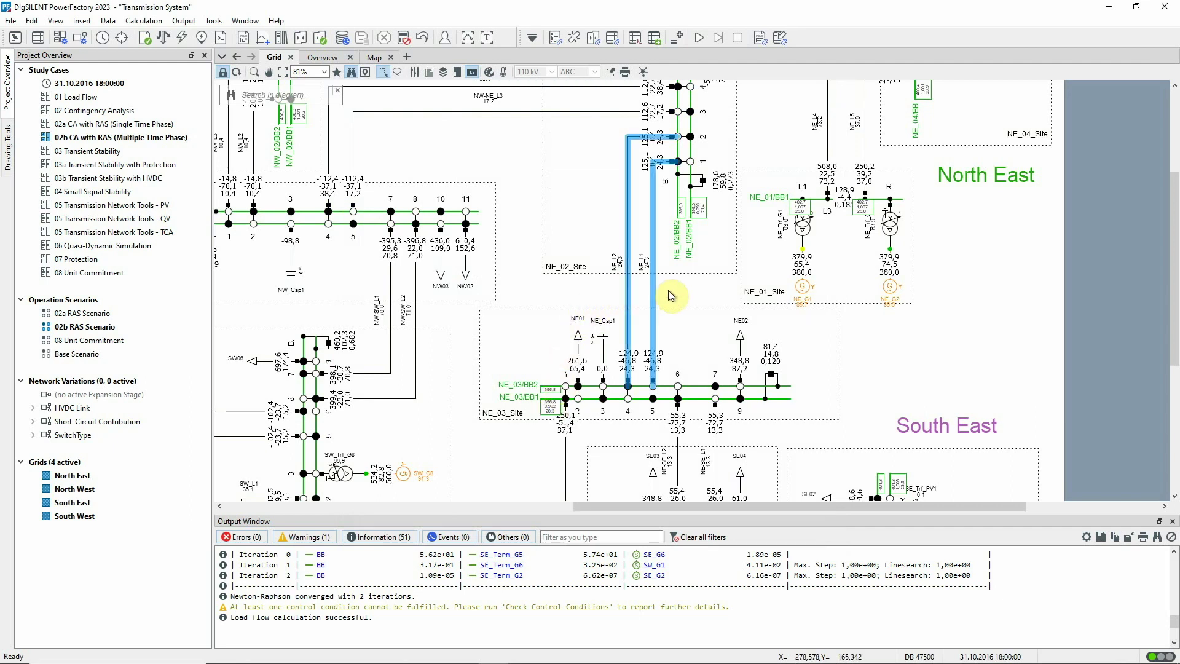
right_click(655, 289)
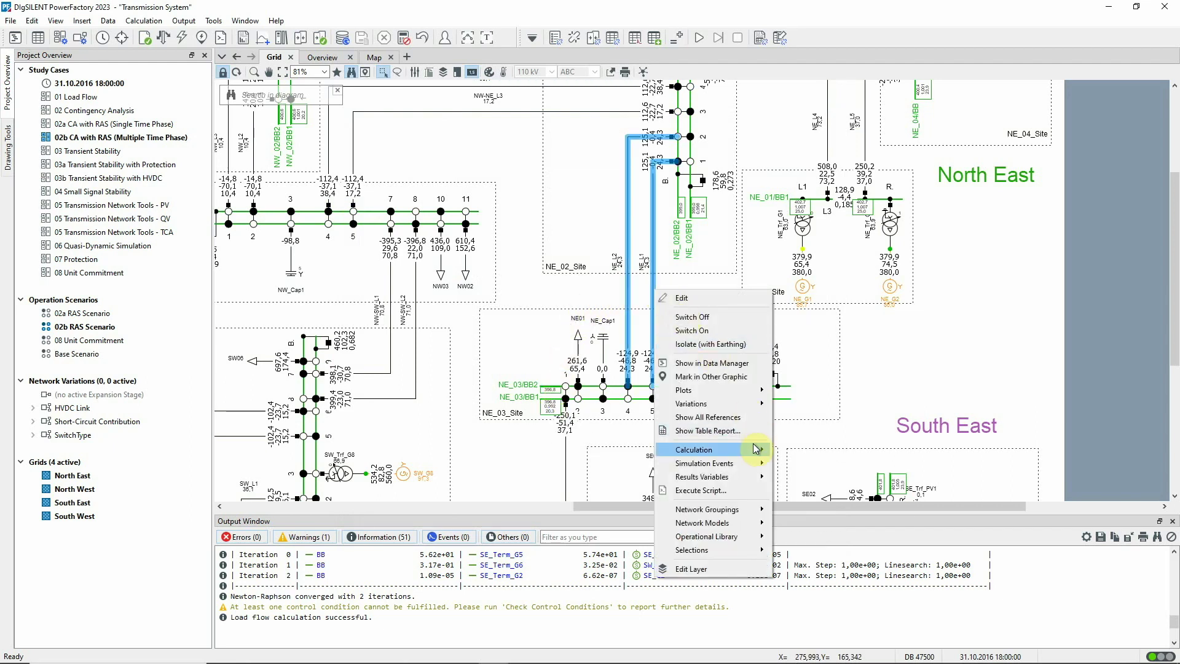
mouse_move(755, 449)
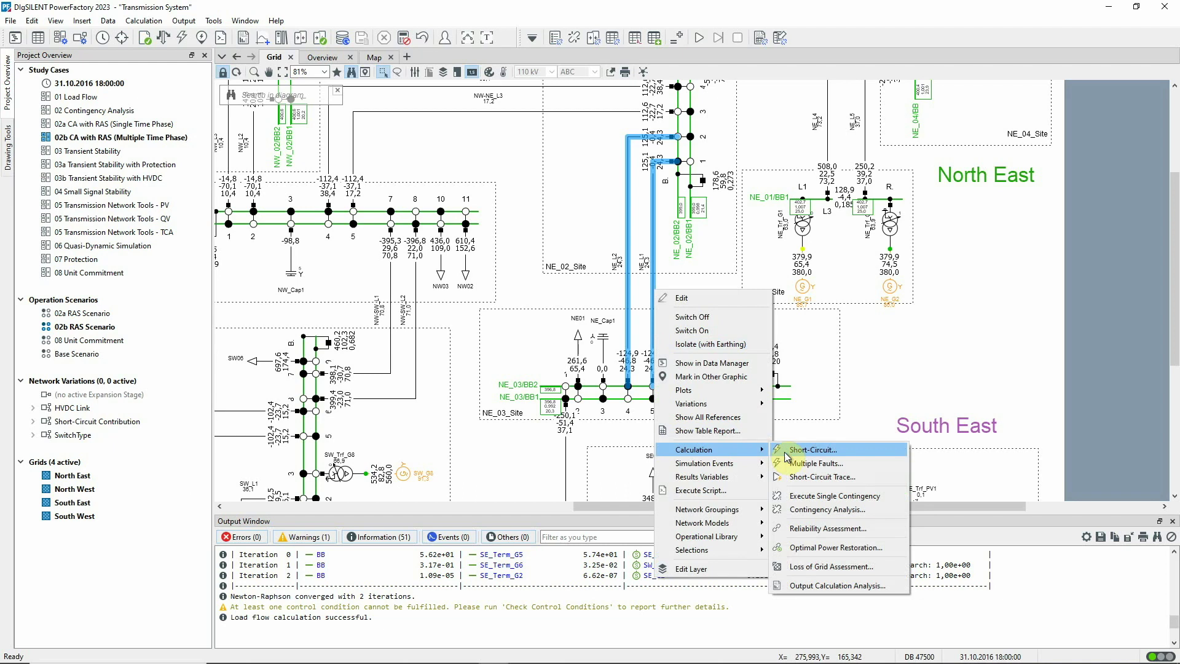
left_click(881, 495)
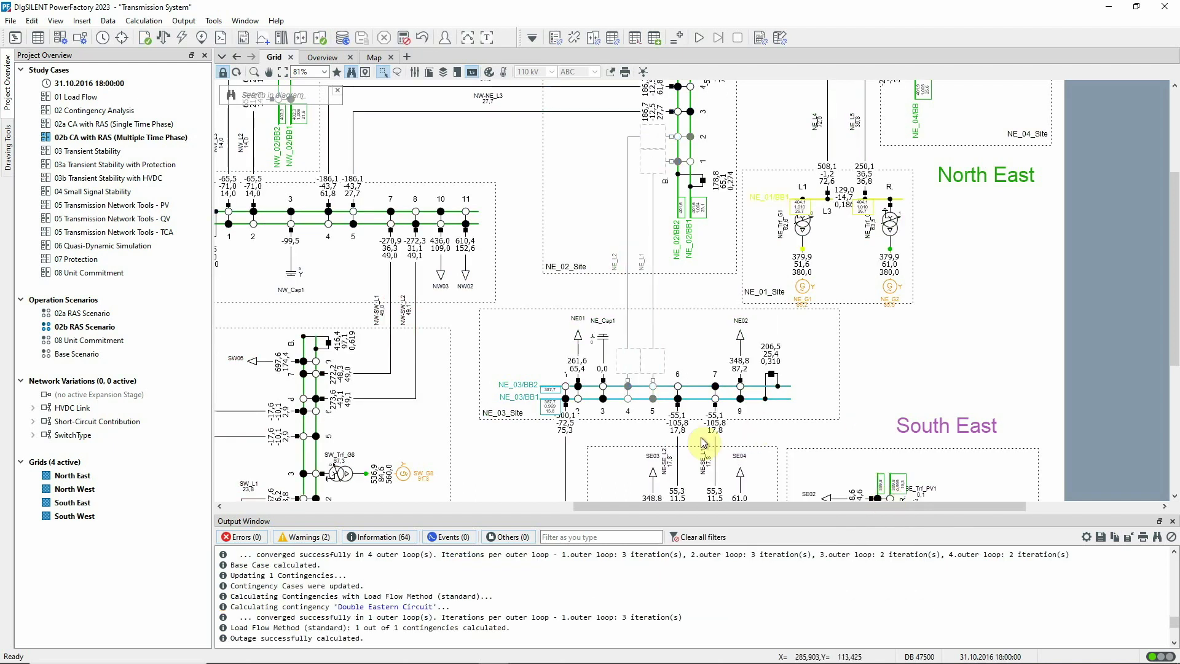
mouse_move(556, 417)
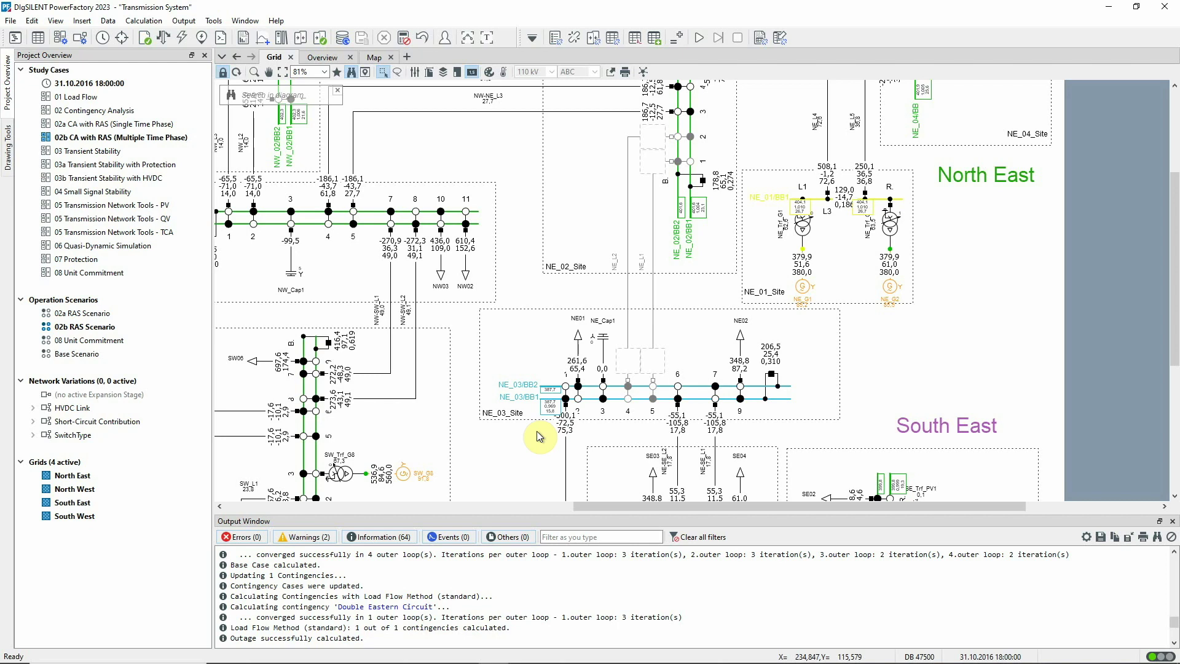
Step: Execute the contingency analysis with the Multiple Time Phases method at 1, 2 and 3 minutes
left_click(573, 37)
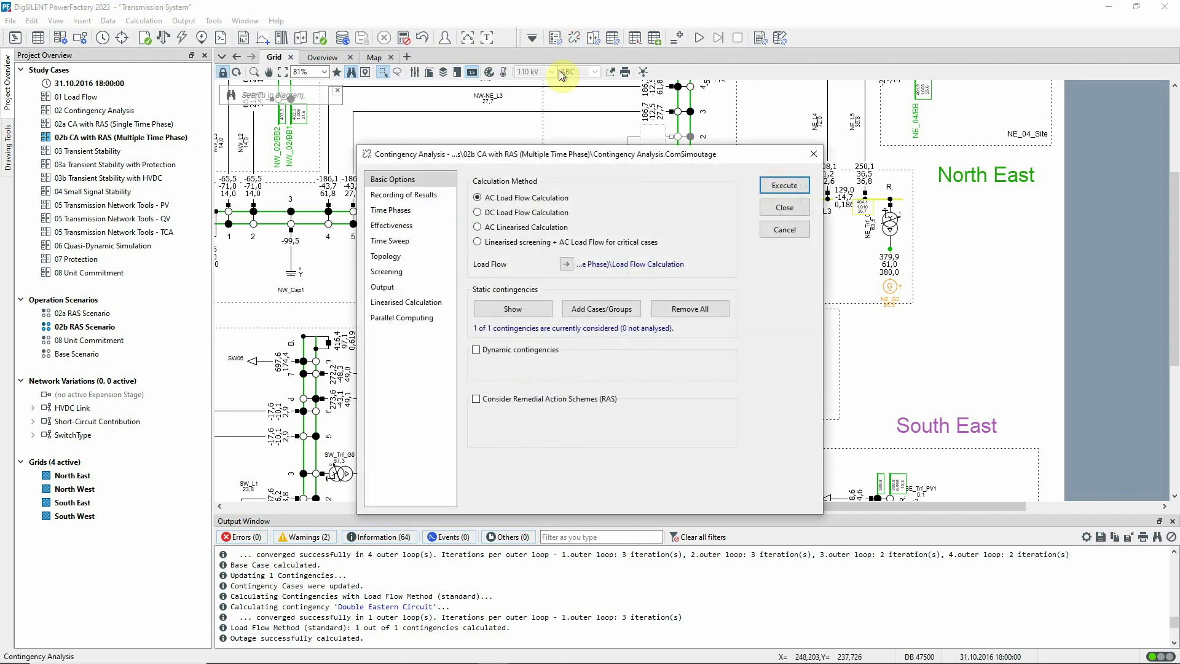
left_click(391, 210)
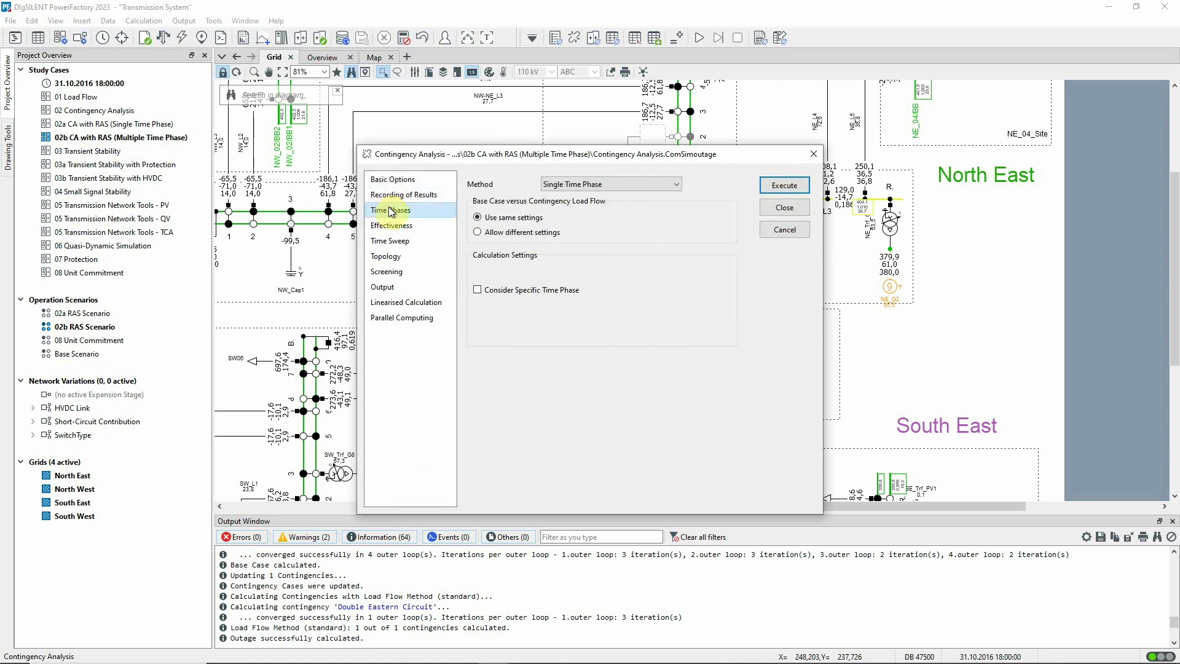
left_click(578, 184)
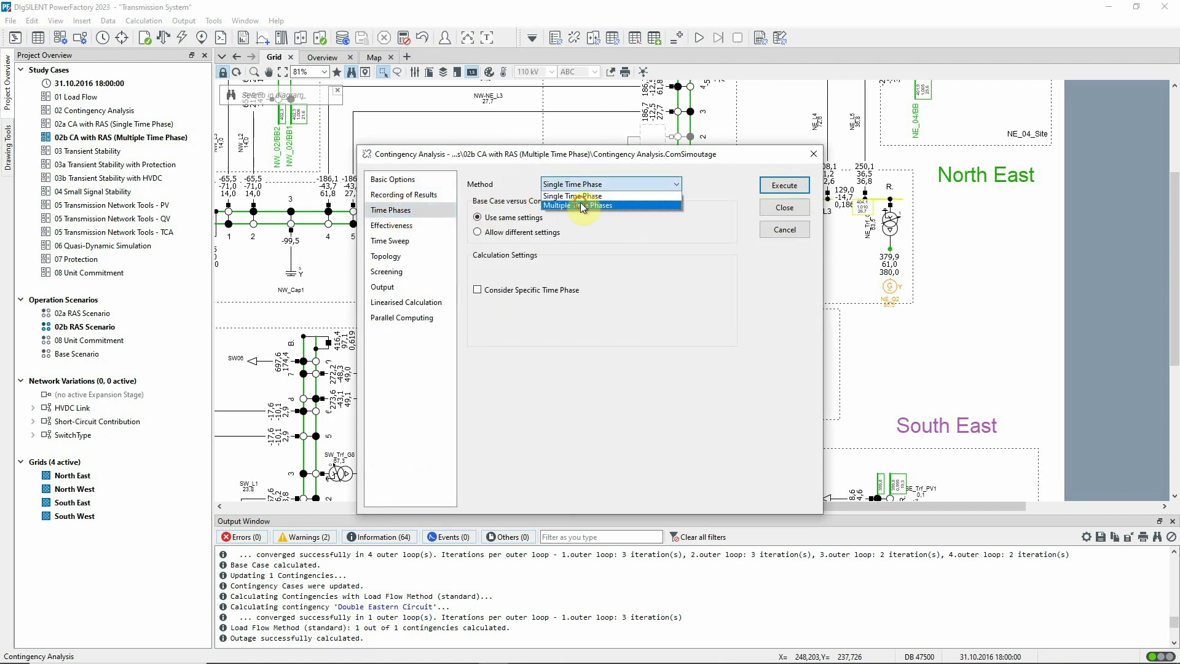
left_click(580, 205)
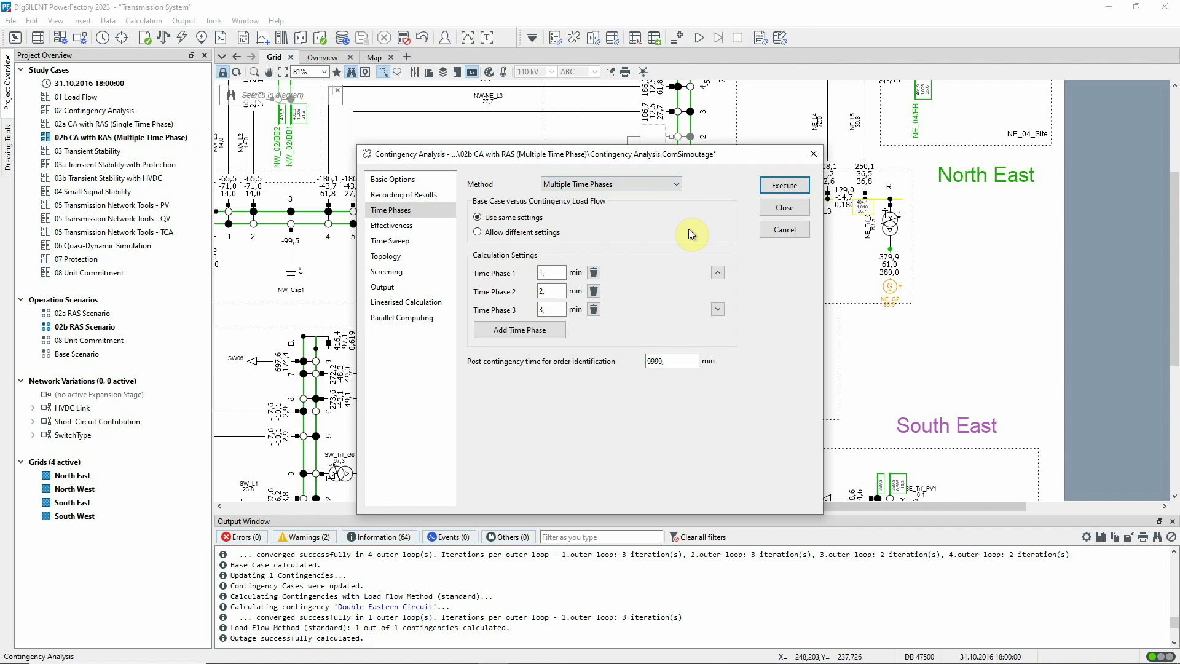
left_click(779, 185)
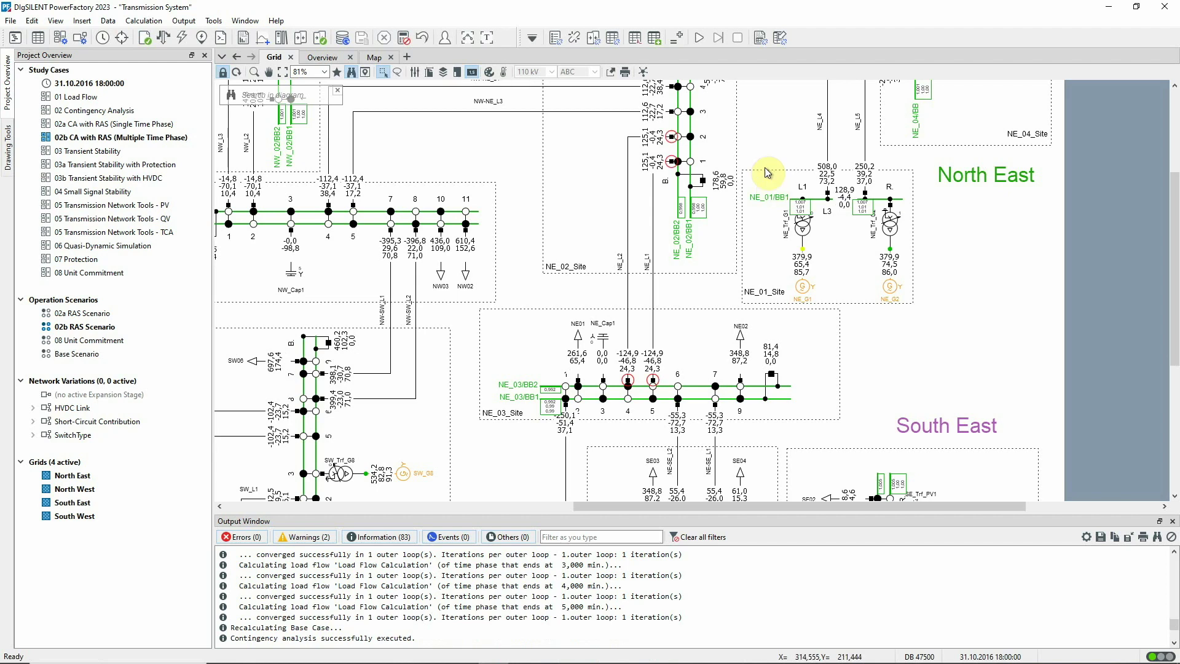
left_click(760, 37)
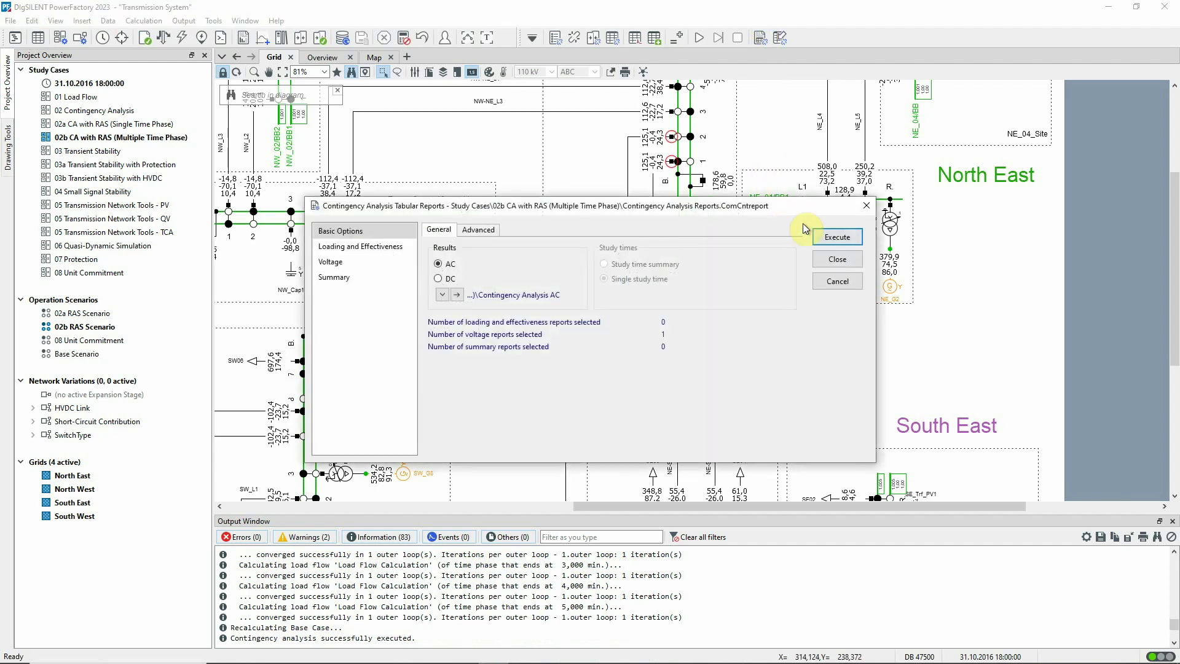
left_click(840, 233)
left_click(423, 233)
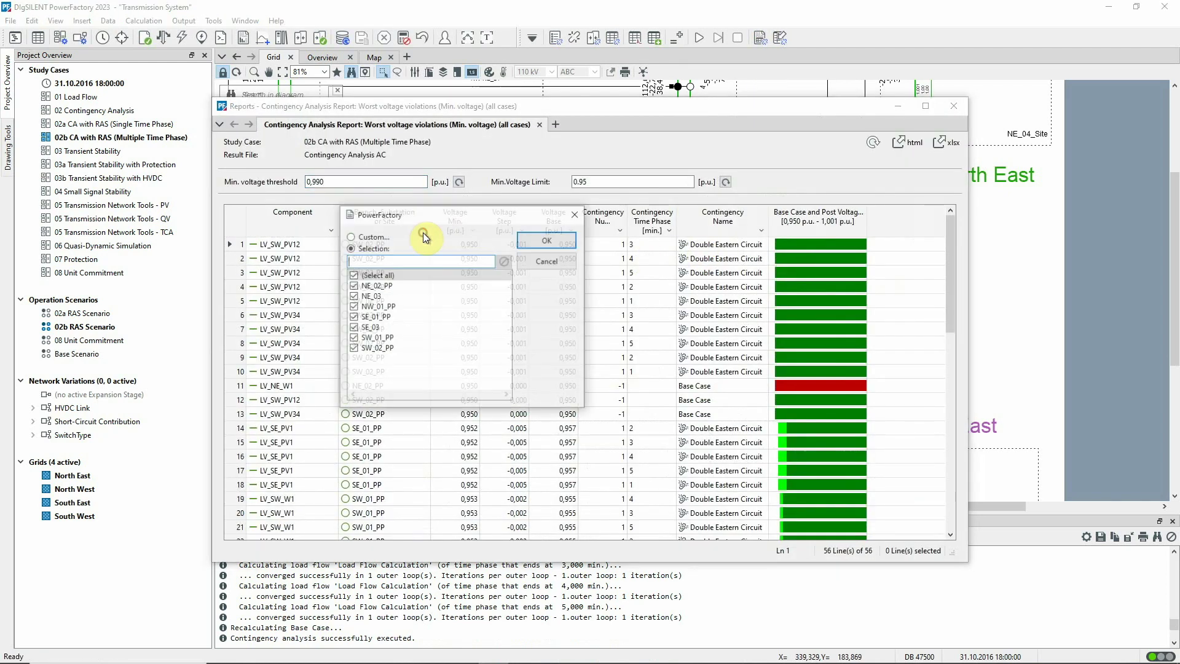
left_click(354, 275)
left_click(354, 296)
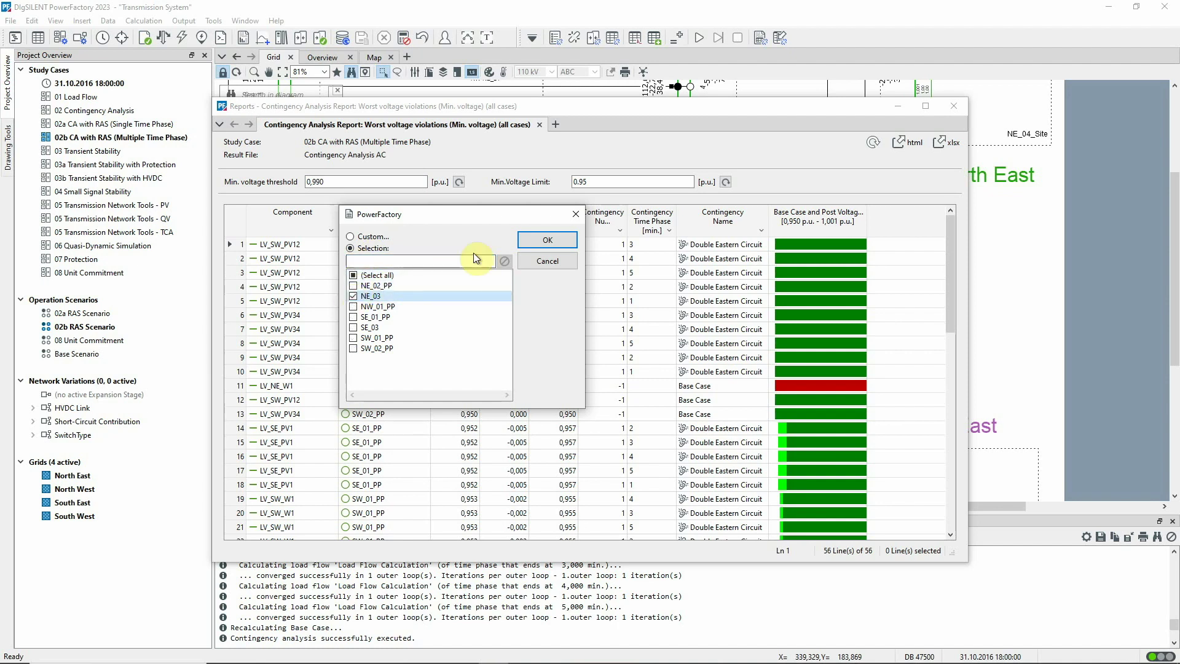
left_click(536, 241)
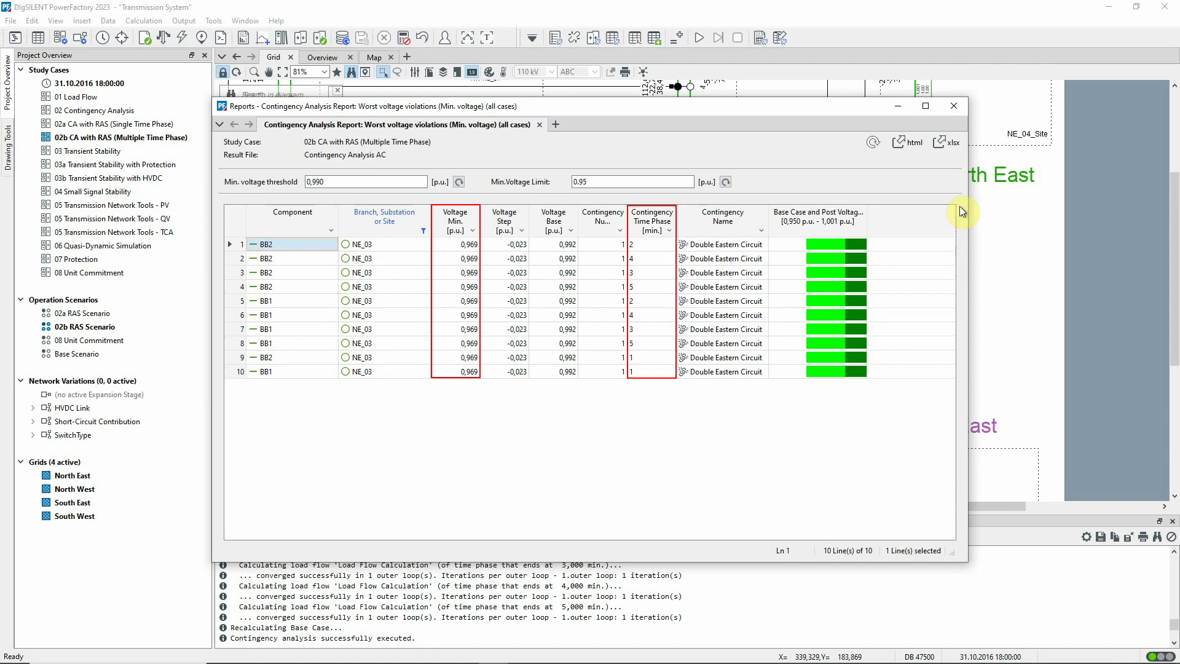
left_click(955, 106)
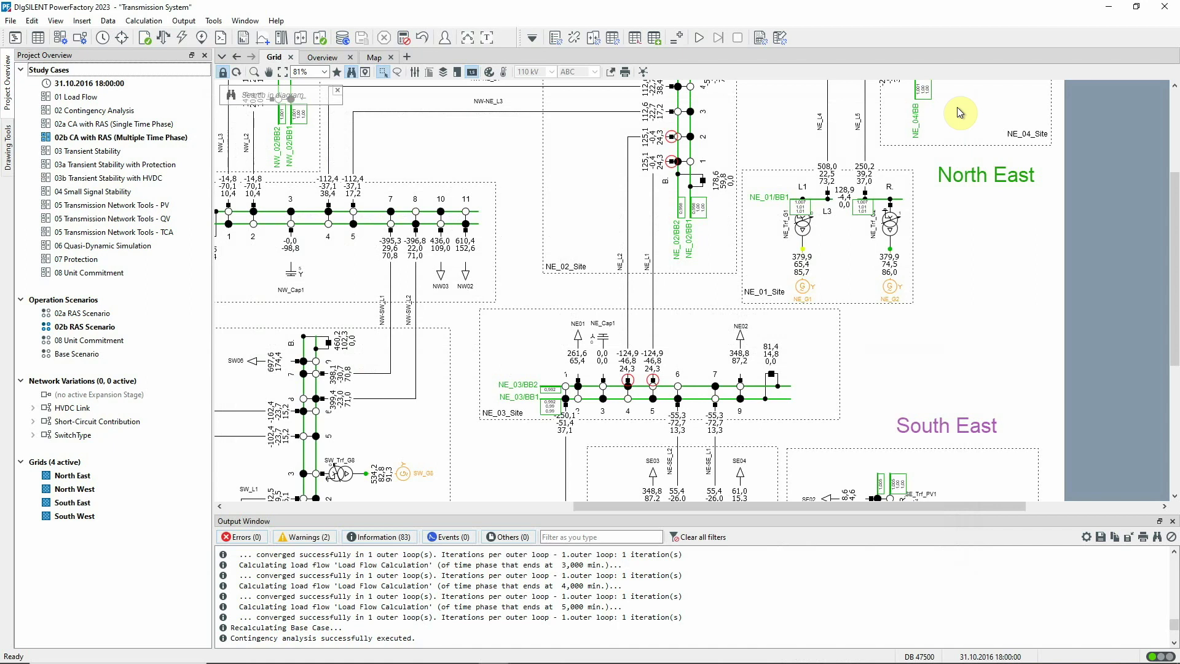
left_click(593, 37)
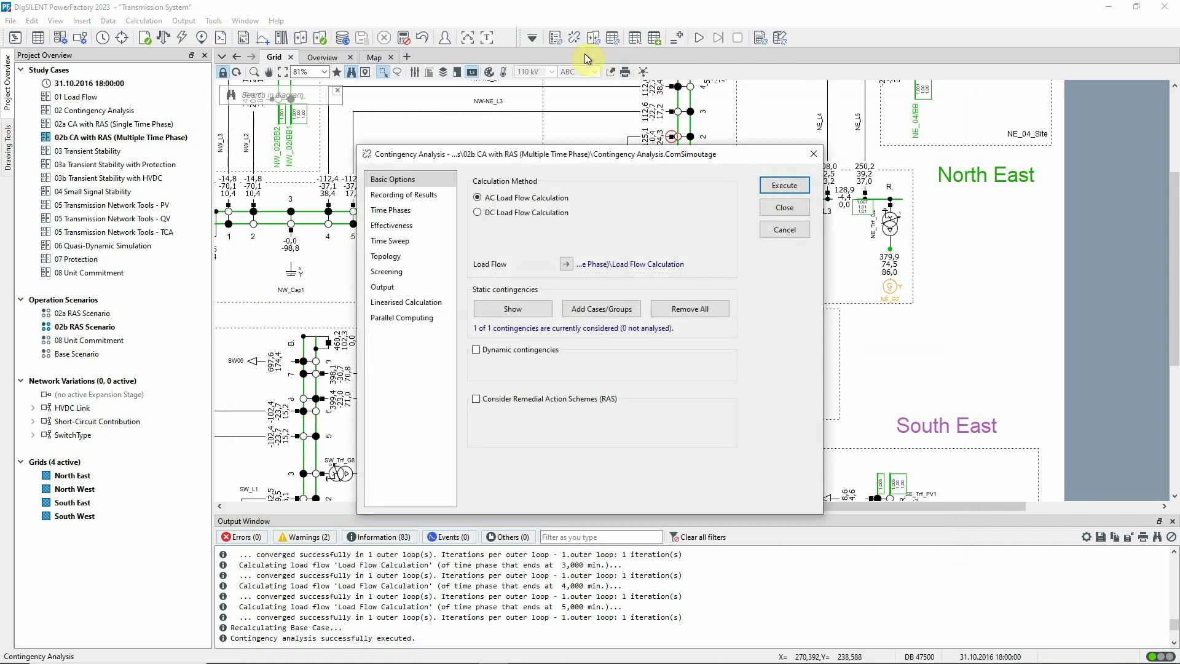
left_click(475, 400)
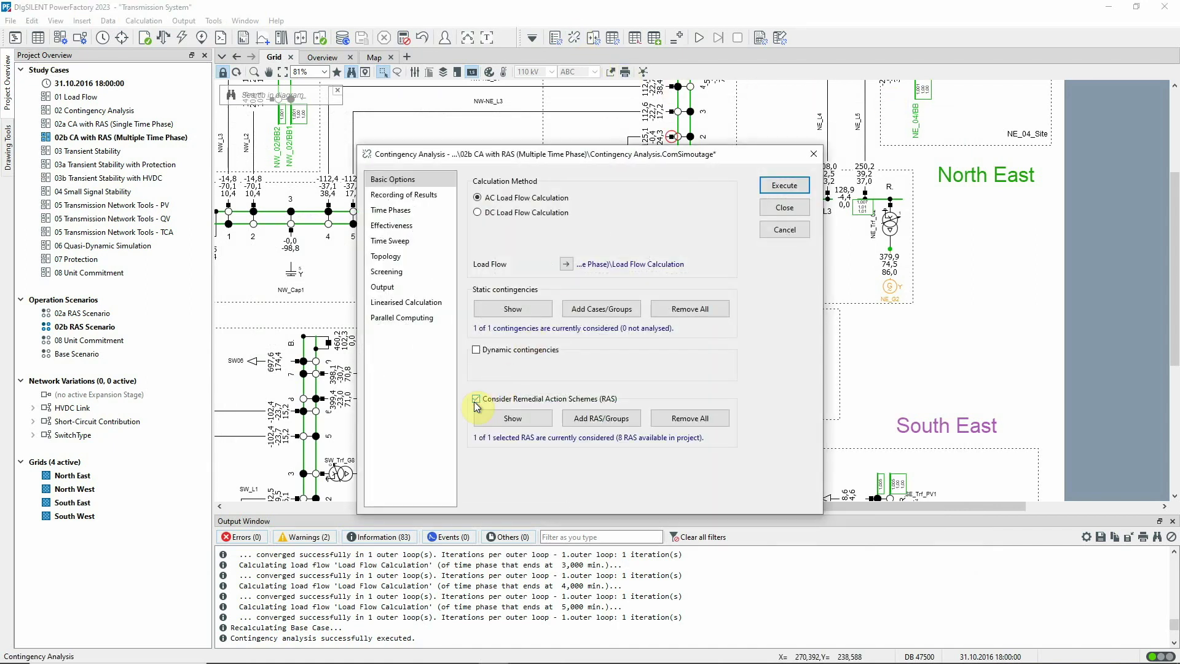
left_click(491, 416)
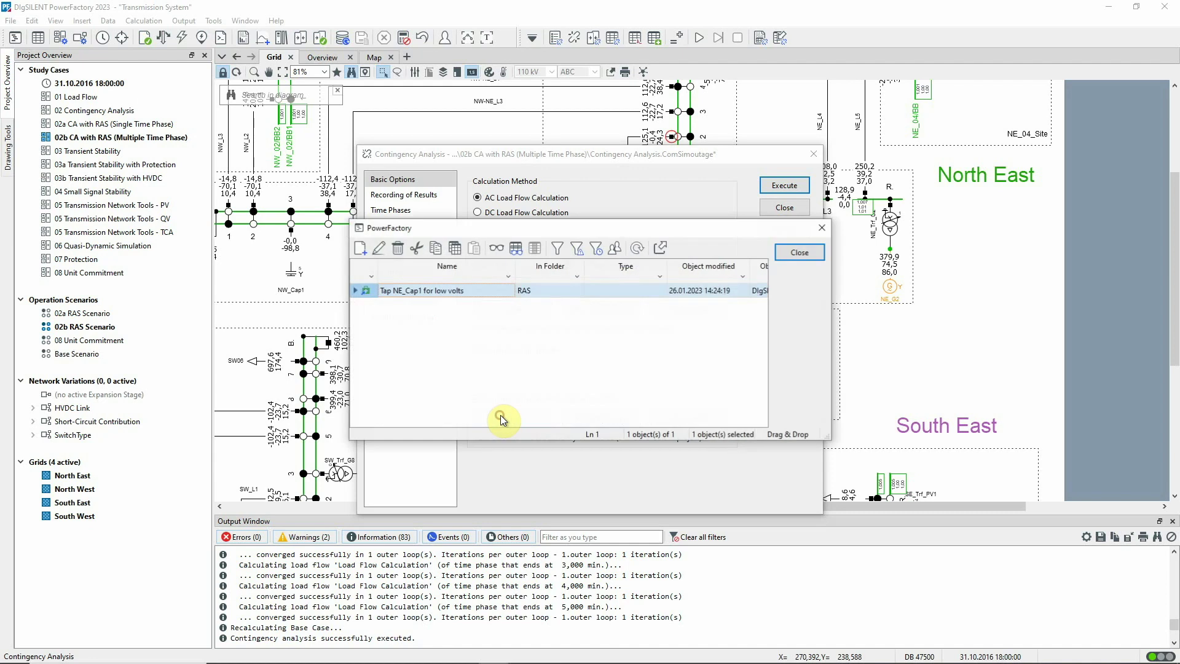
double_click(371, 291)
left_click(466, 336)
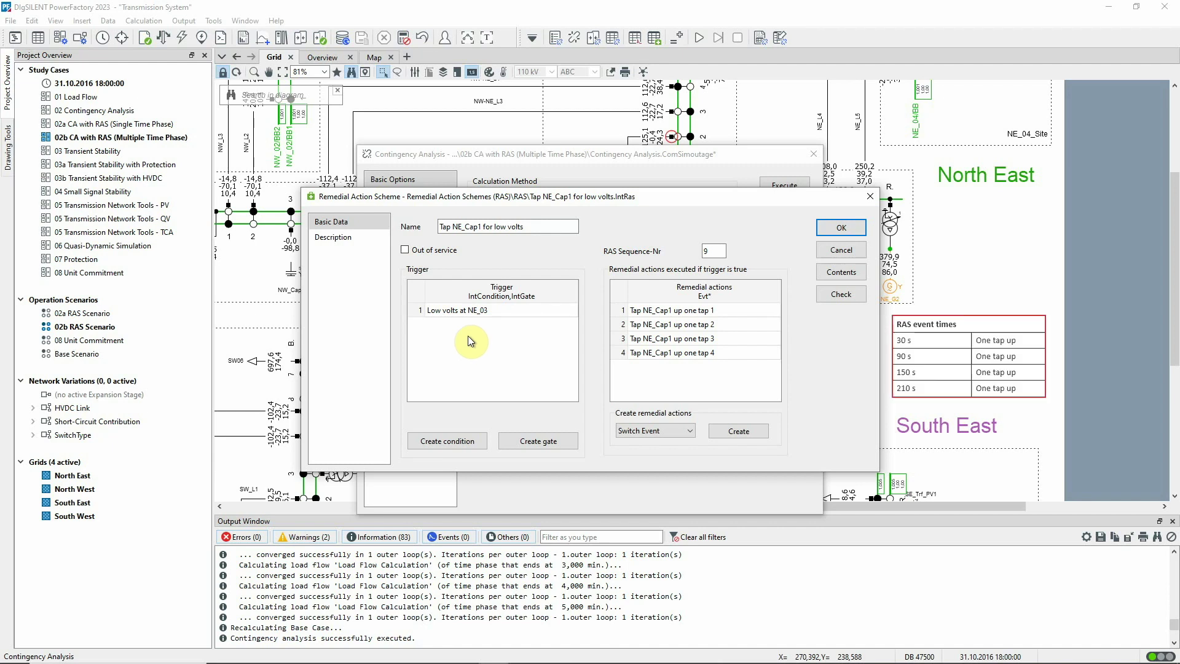
left_click(735, 311)
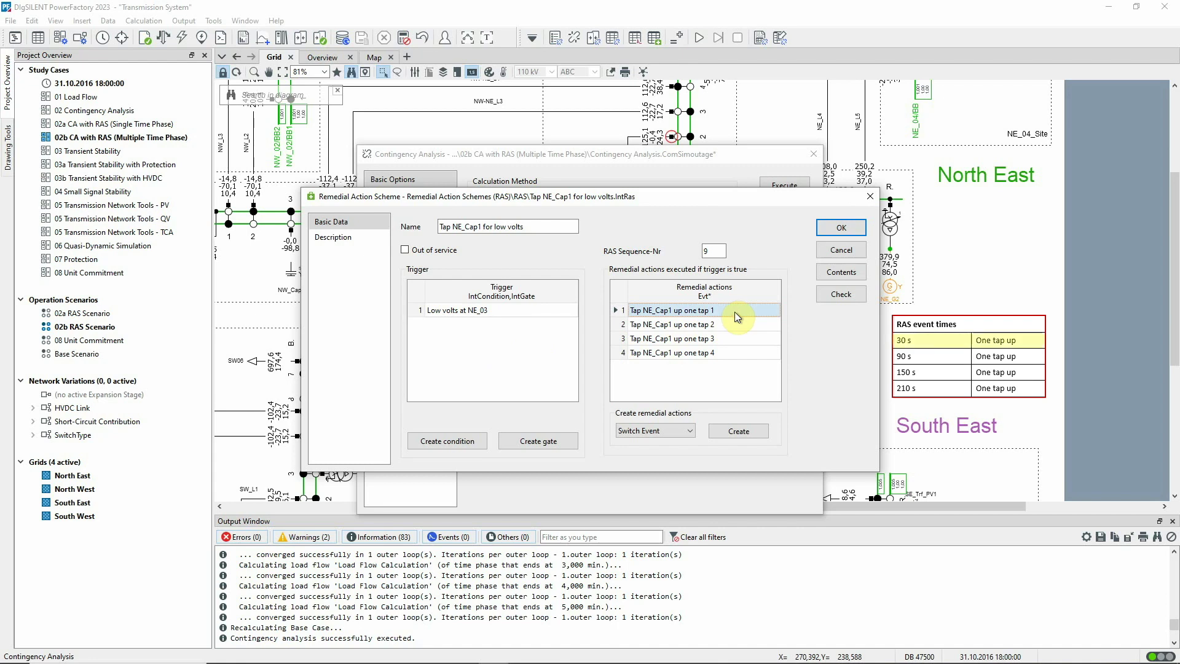
left_click(734, 323)
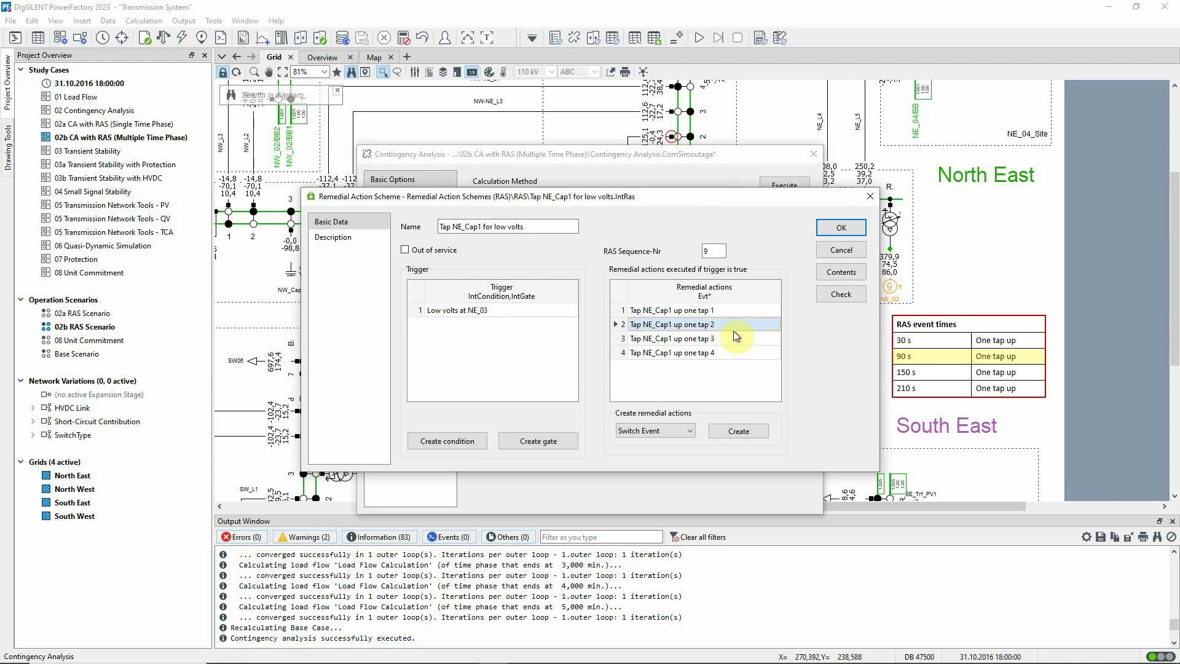
left_click(732, 337)
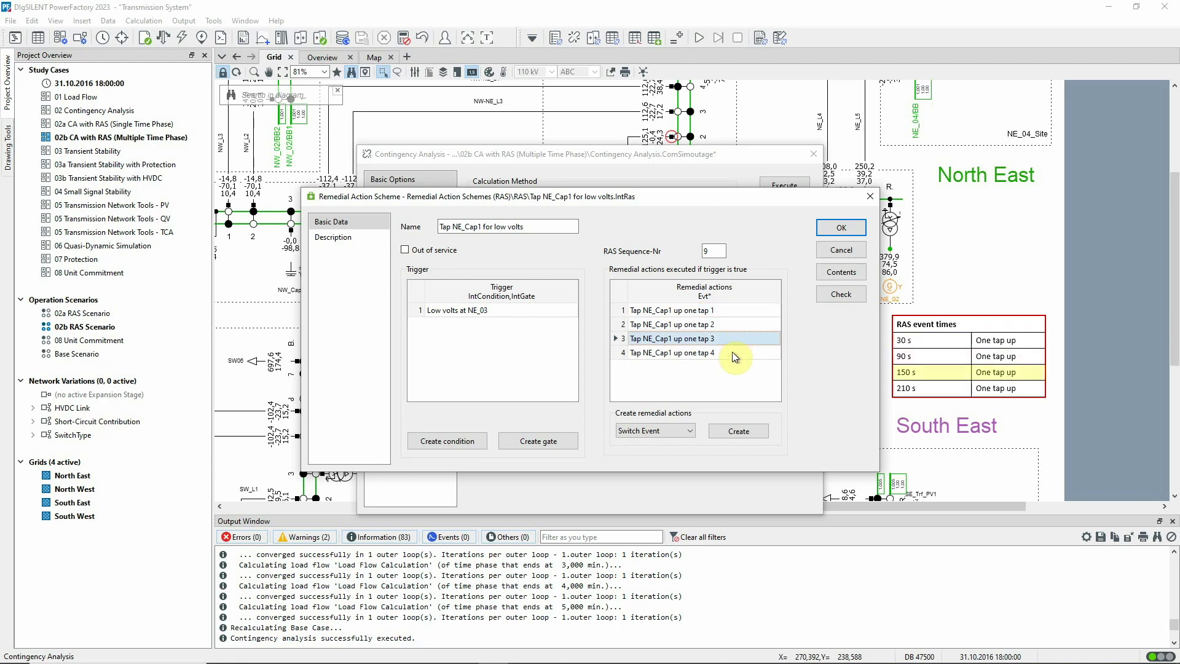
left_click(732, 352)
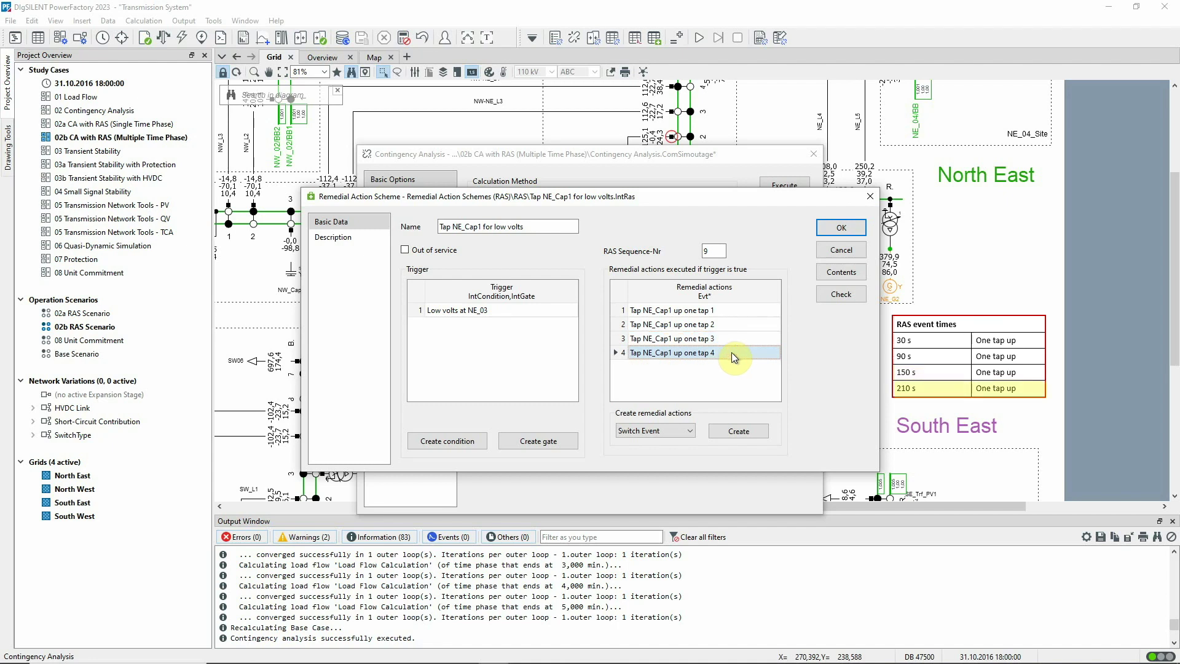
left_click(828, 252)
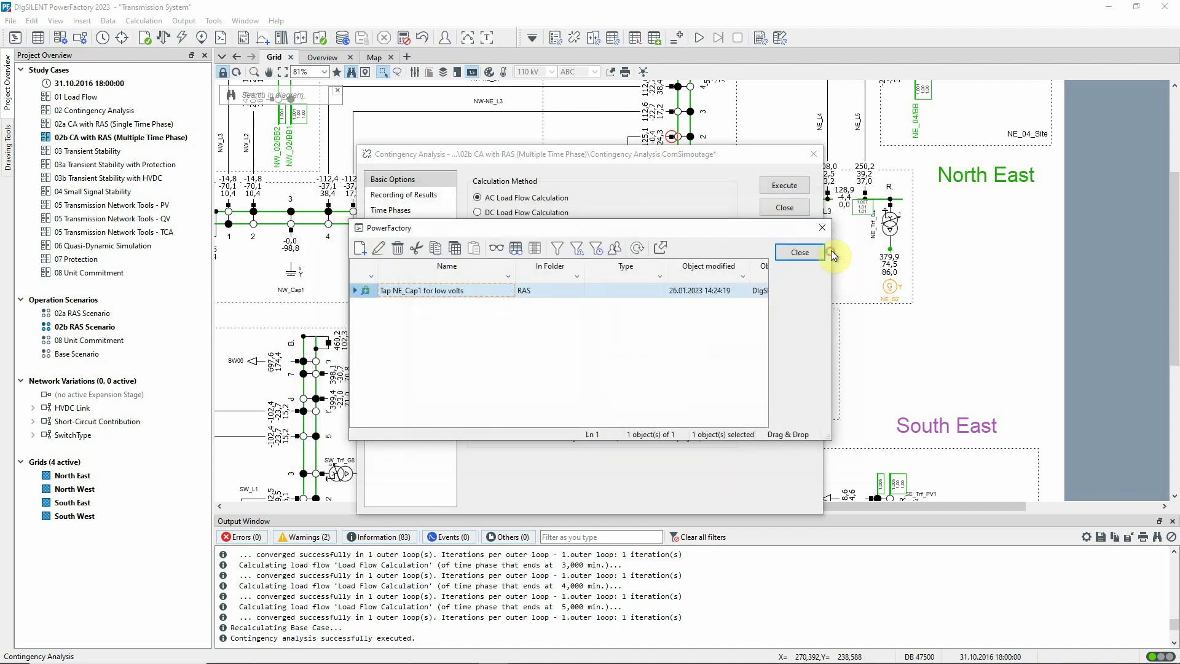
left_click(802, 254)
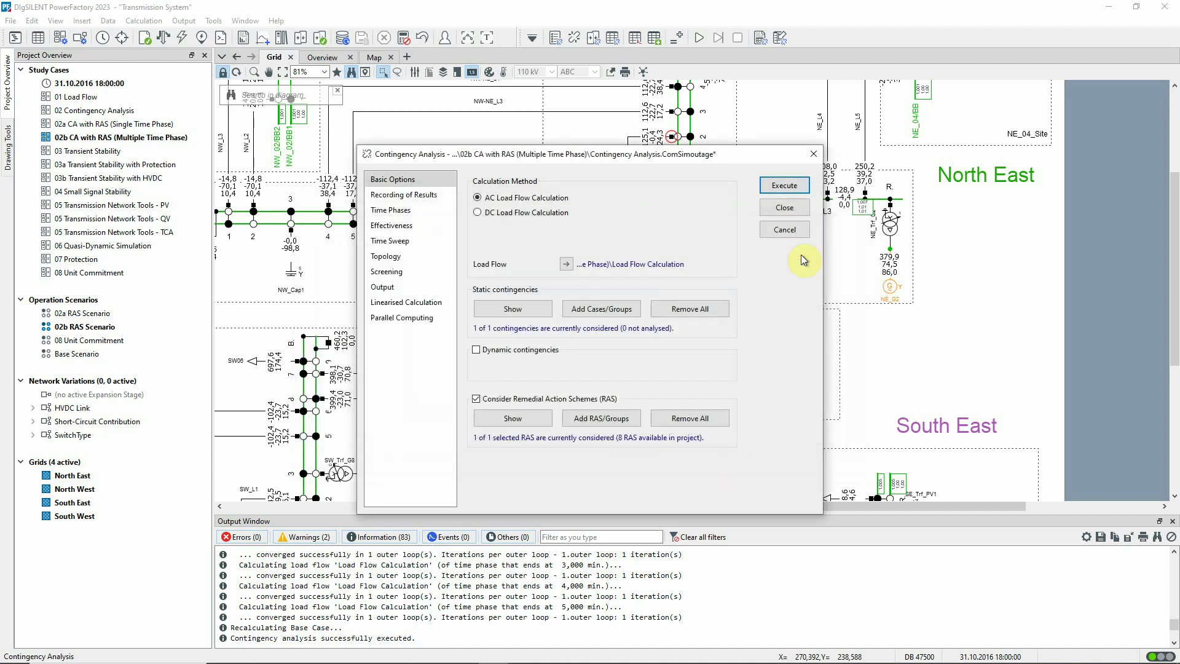
Step: Run the contingency analysis with the RAS and generate the worst voltage violations report
left_click(791, 186)
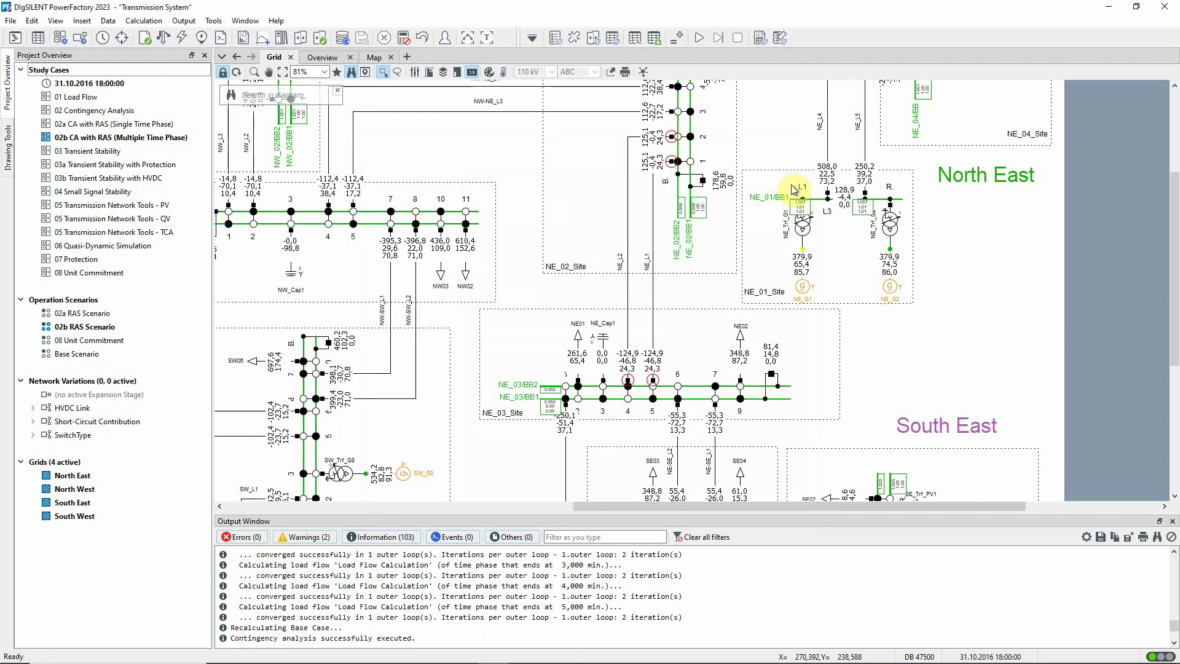
left_click(760, 38)
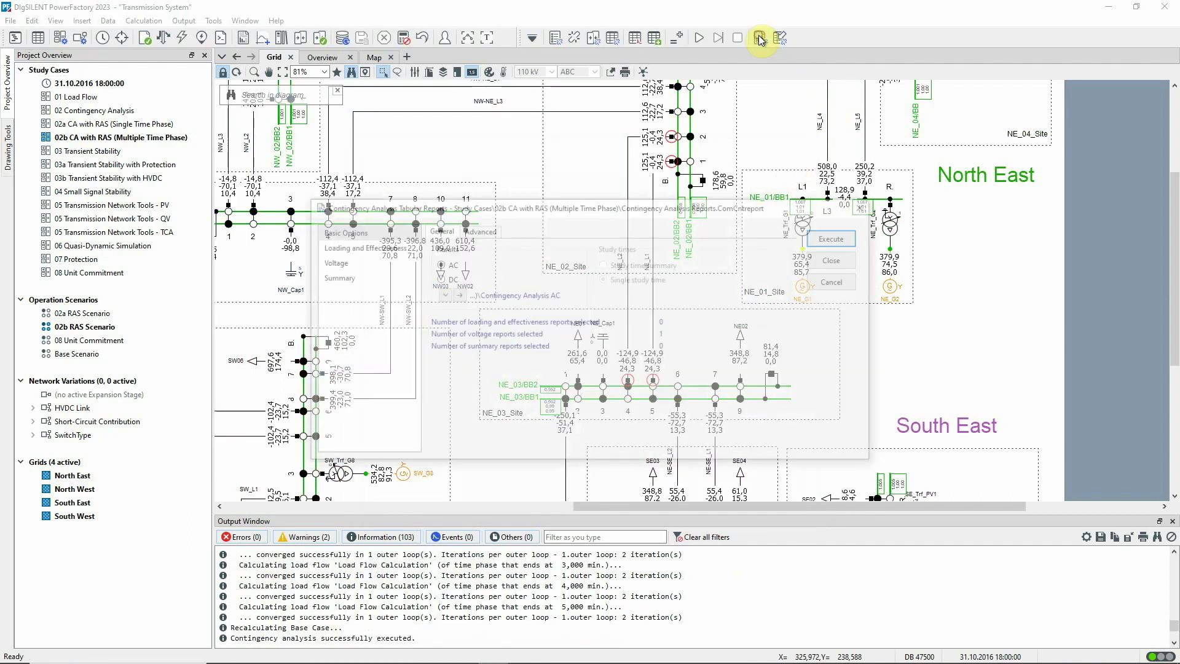
left_click(833, 158)
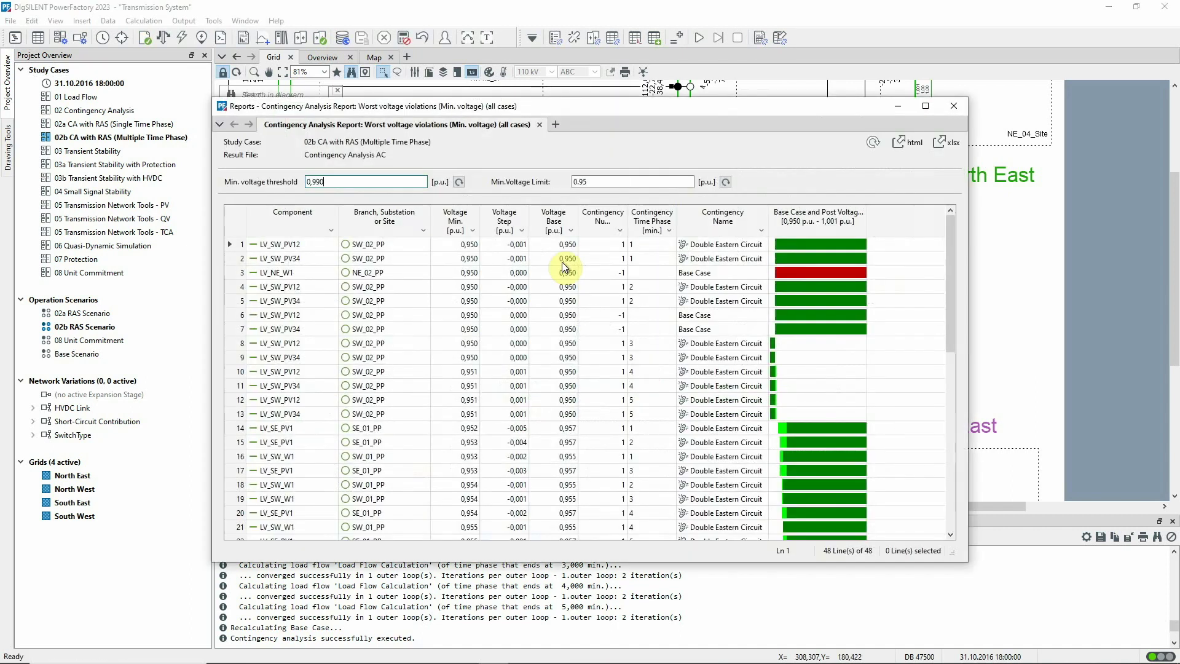
Step: Filter the report's substation column to NE_03 only, review its voltages, then close it
left_click(422, 231)
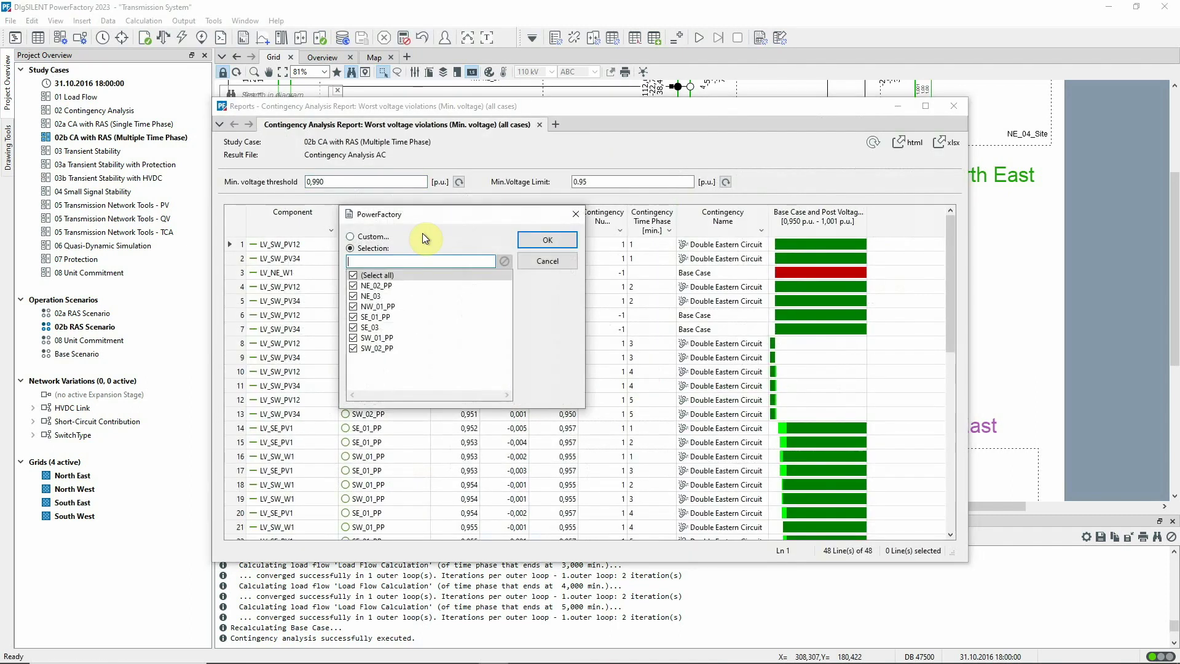
left_click(353, 275)
left_click(353, 296)
left_click(562, 240)
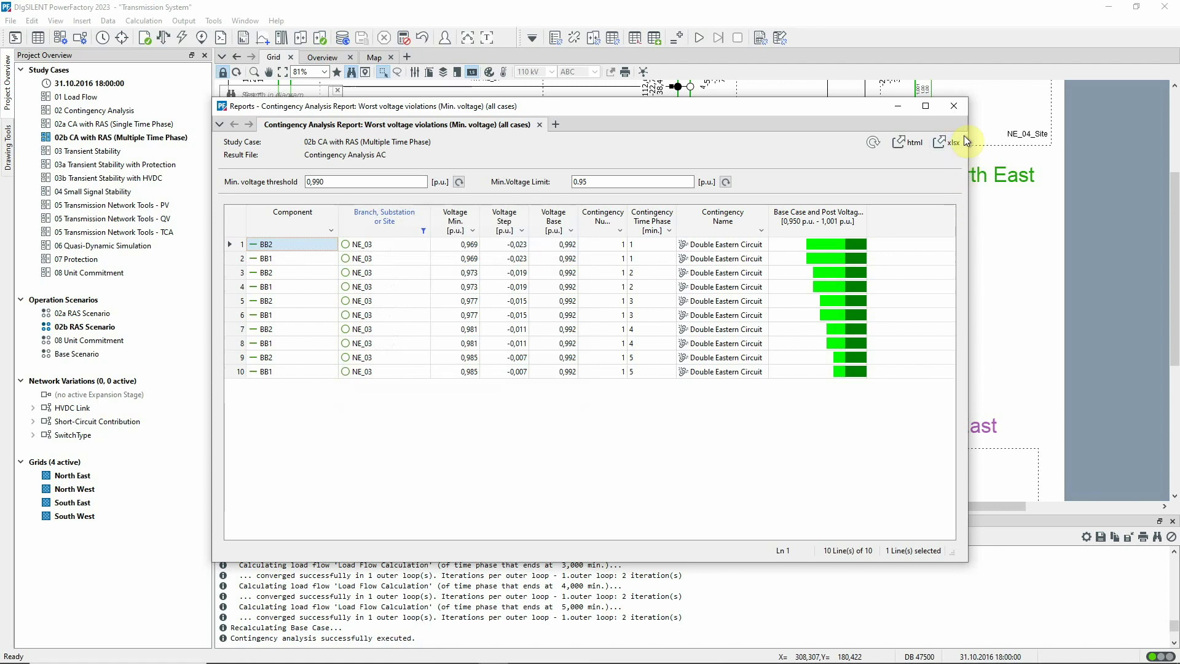
left_click(954, 105)
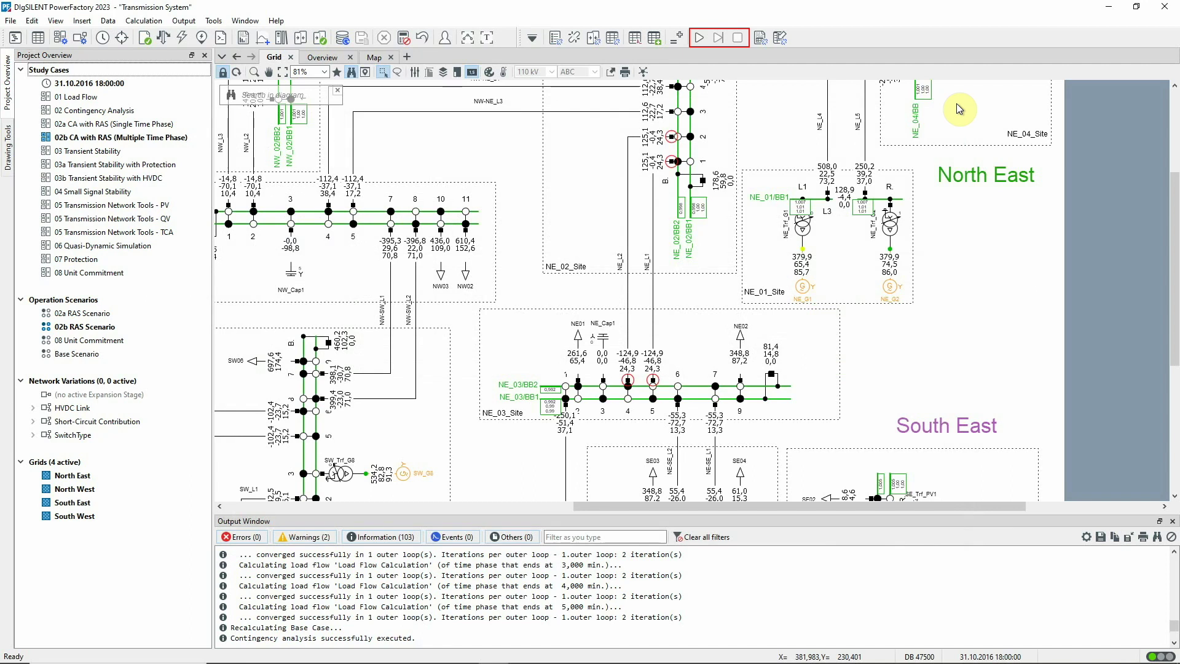
Step: Trace the 'Double Eastern Circuit' contingency to time phase 1: NE_03 at 0.969 p.u., NE_Cap1 triggered
left_click(698, 39)
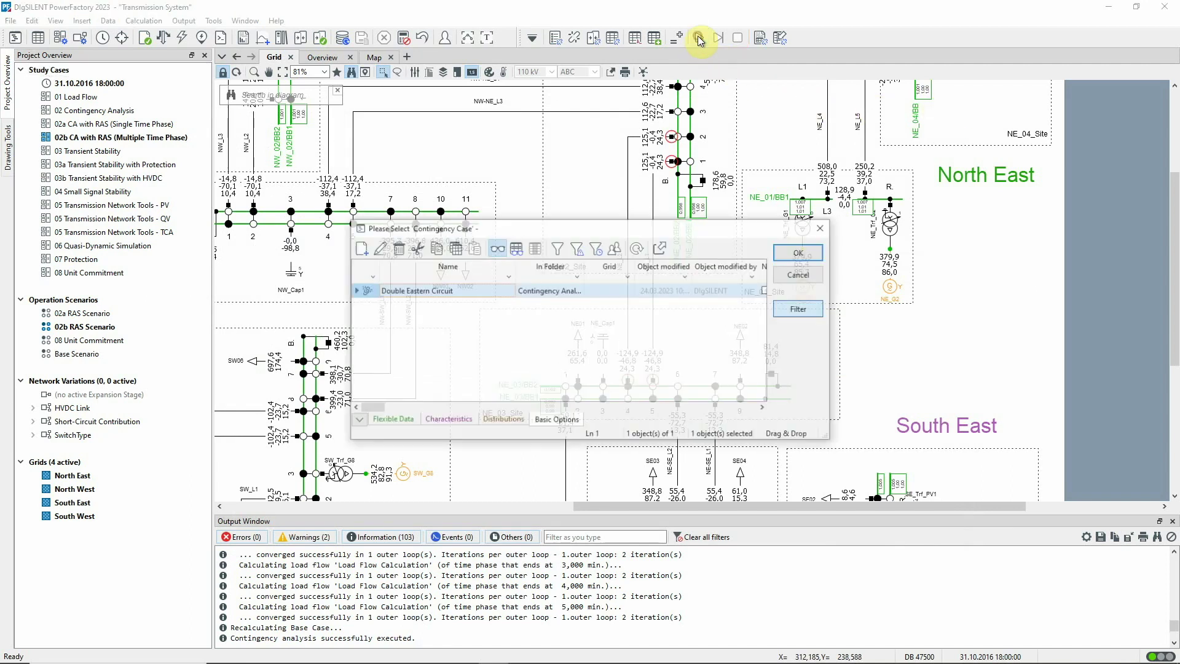
double_click(366, 292)
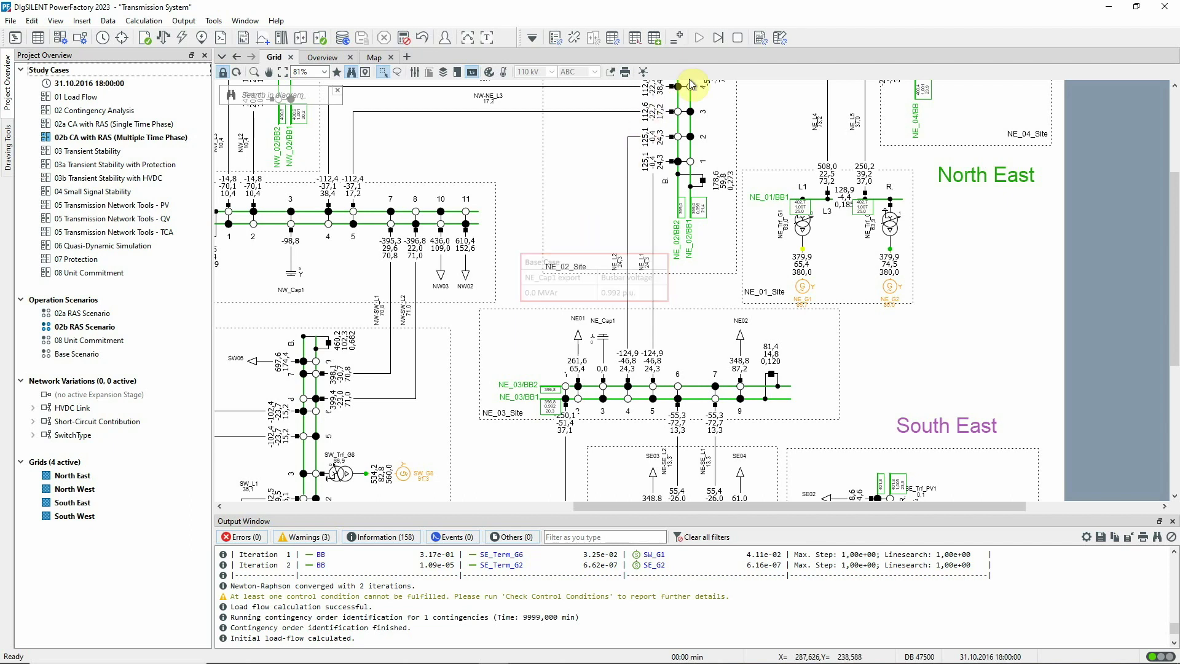
left_click(717, 38)
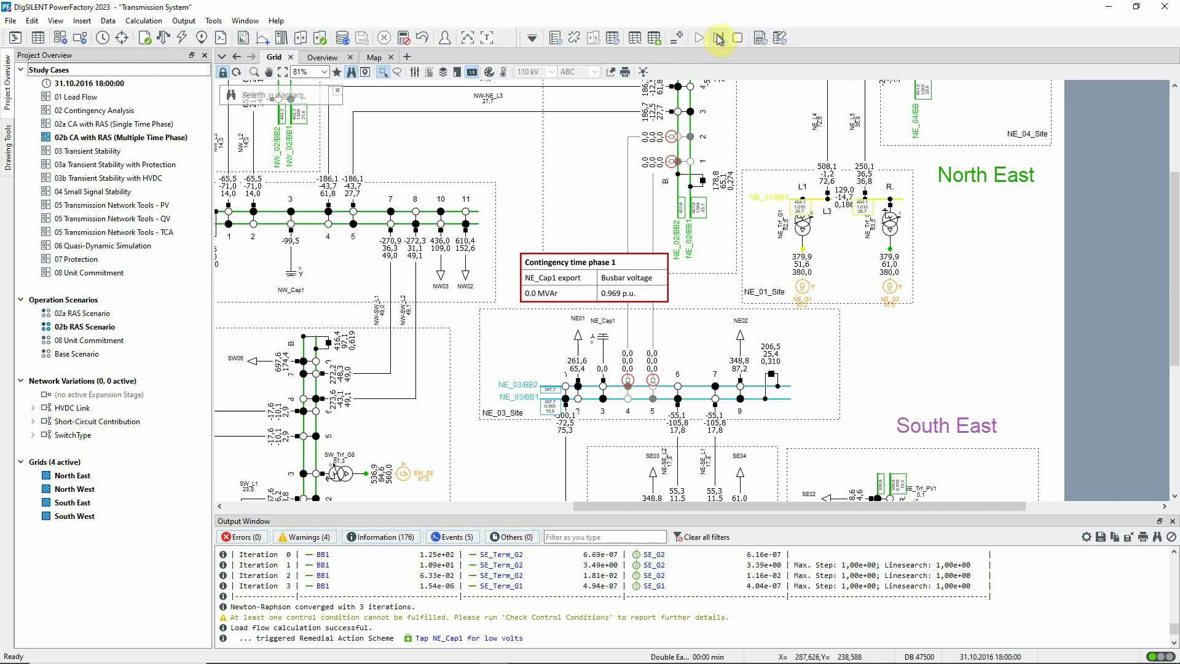
Step: Advance the trace through time phases 2 to 5, ending with NE_Cap1 at 97.1 MVAr and NE_03 at 0.985 p.u
left_click(719, 38)
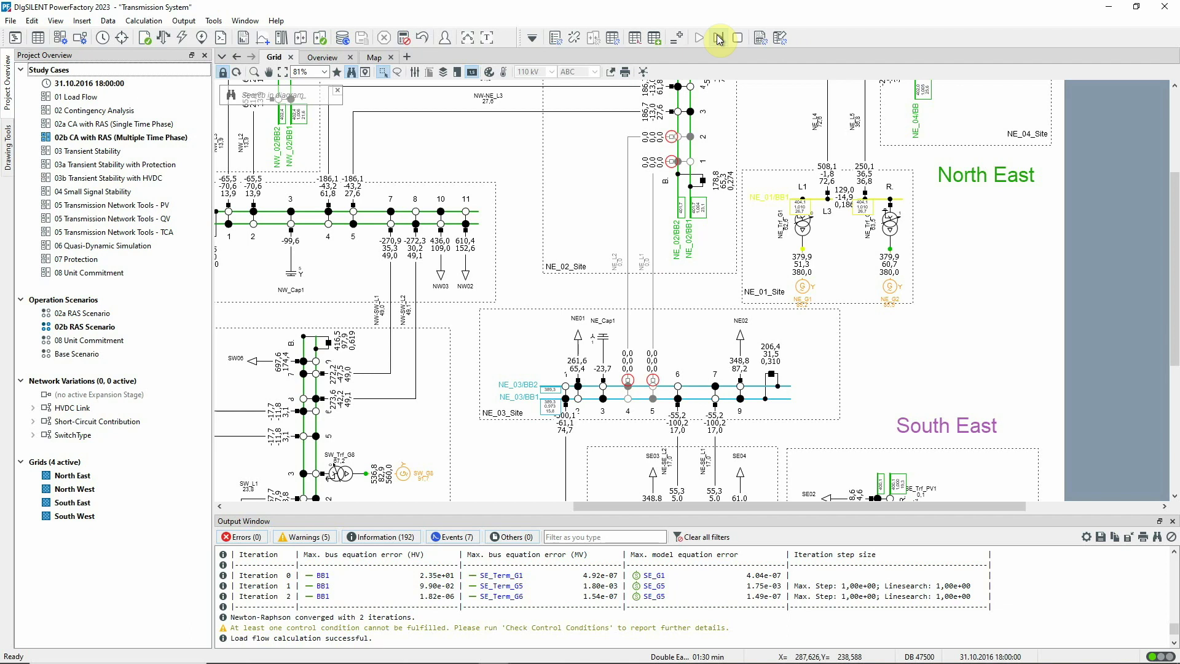
left_click(719, 38)
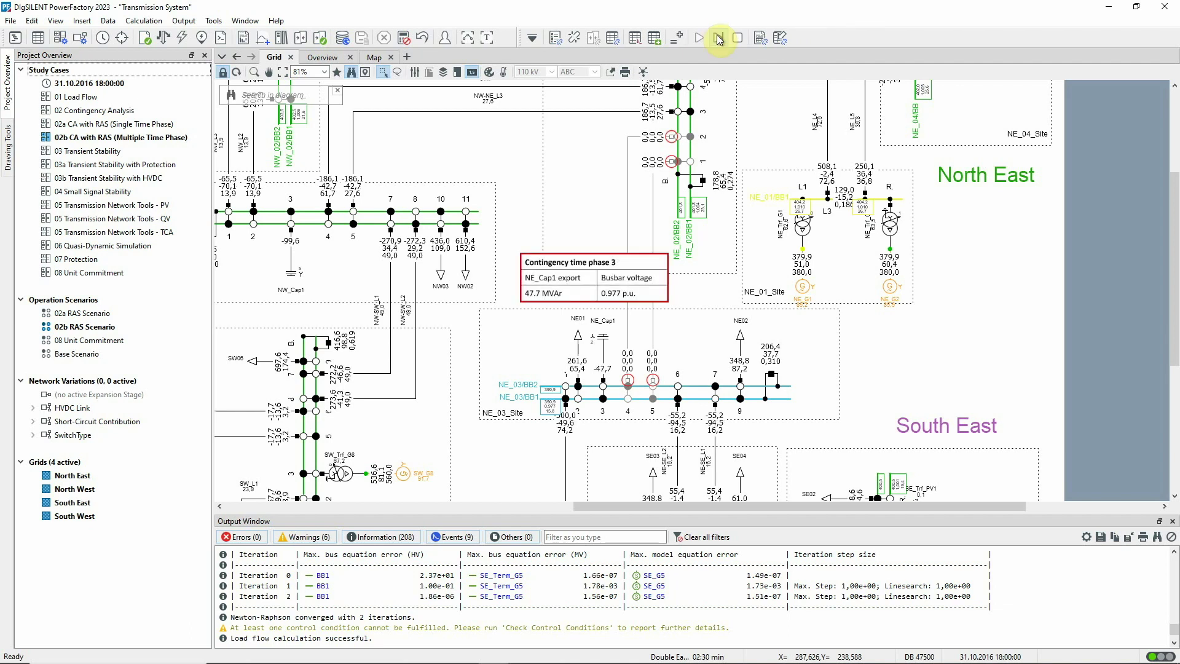
left_click(719, 38)
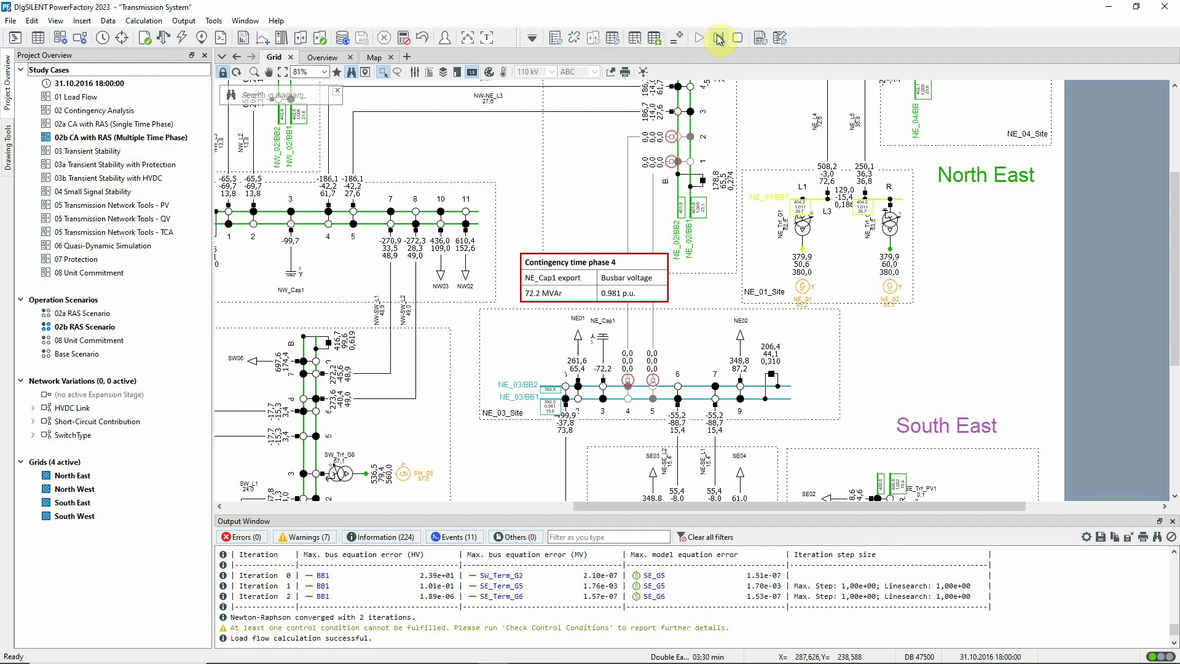
left_click(719, 38)
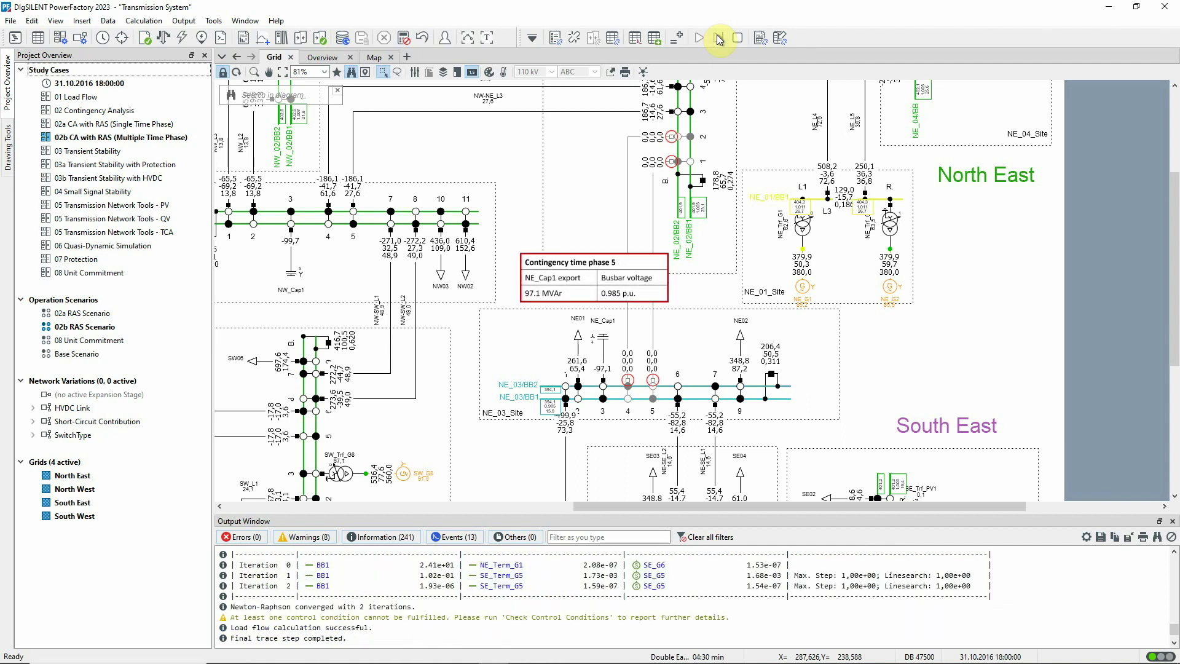
left_click(718, 40)
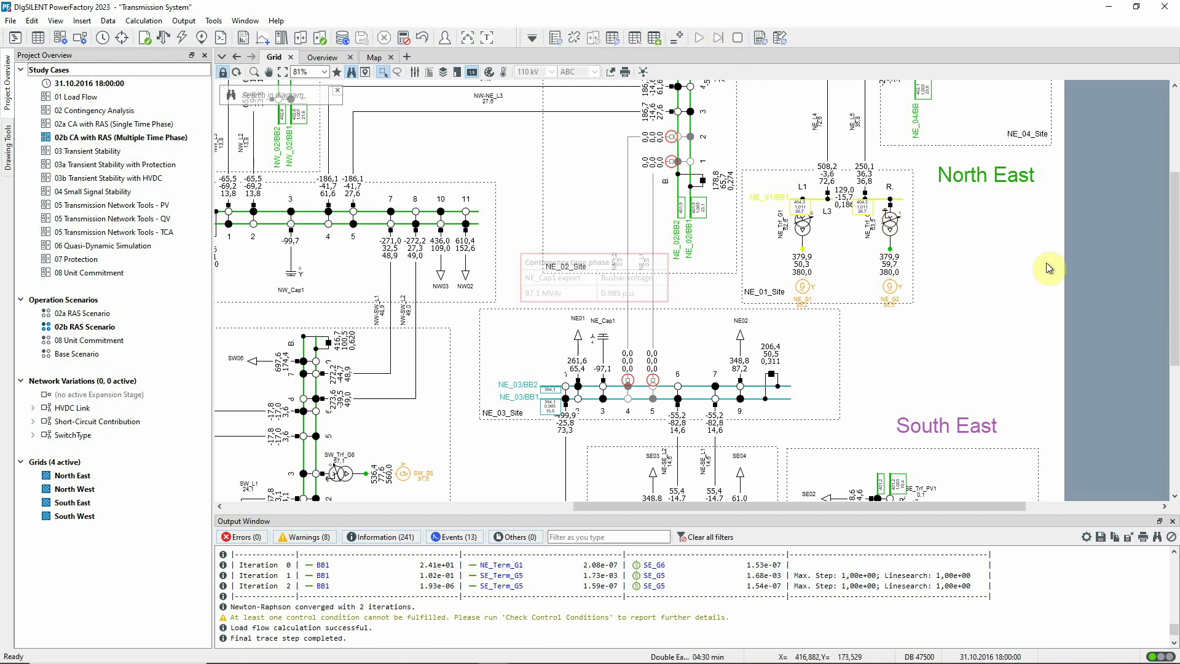